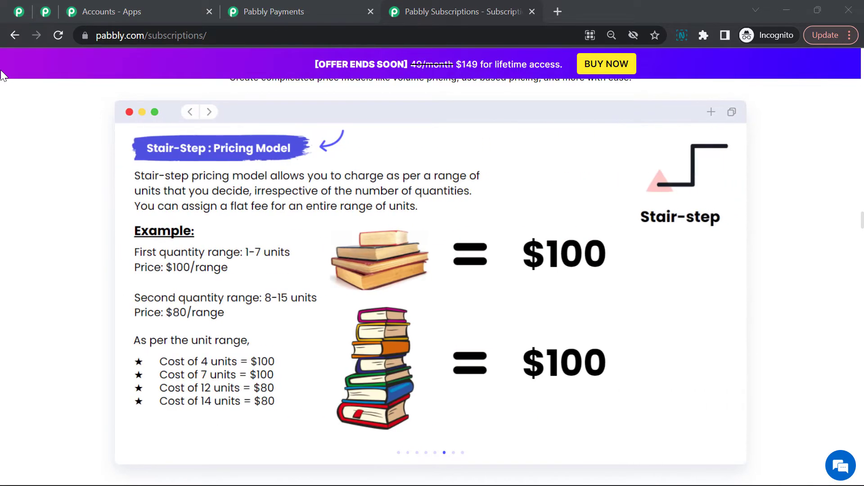
# - Swipe the pricing carousel back to the Volume example showing the ink pen at $100 and $90
pyautogui.moveTo(338, 296); pyautogui.dragTo(419, 320)
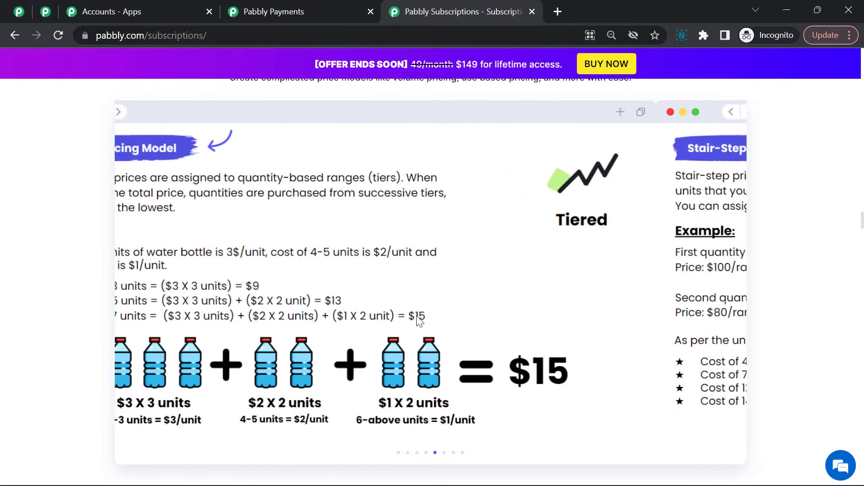
pyautogui.moveTo(366, 314); pyautogui.dragTo(569, 305)
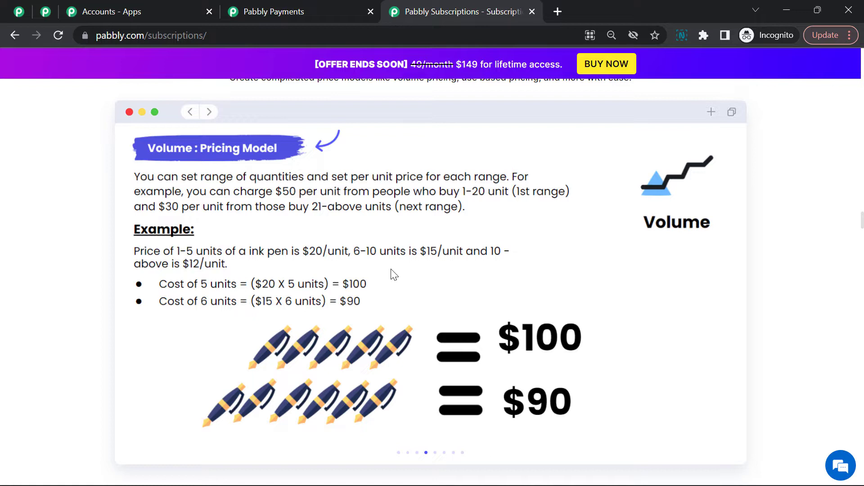
# - Open the three-dot actions menu for the Christmas Shop's LIMITED Edition Christmas T-Shirts plan
pyautogui.scroll(1, 392, 274)
pyautogui.scroll(-1, 392, 275)
pyautogui.click(311, 11)
pyautogui.scroll(4, 461, 249)
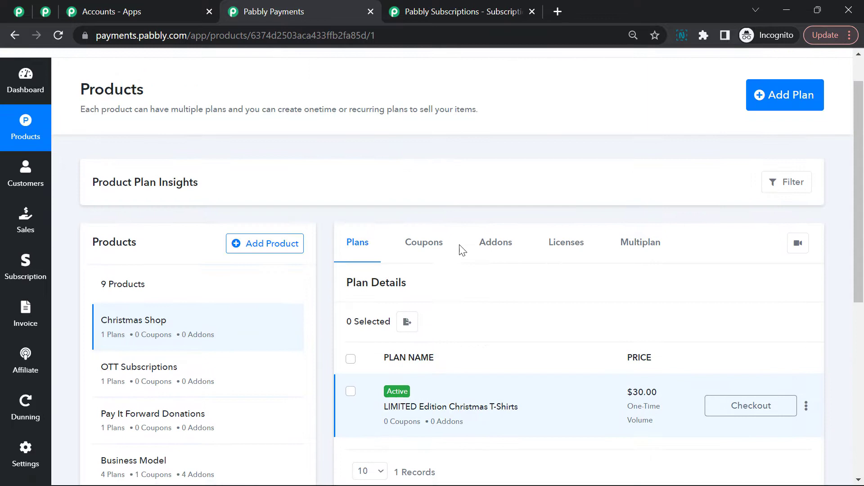
pyautogui.scroll(-1, 461, 247)
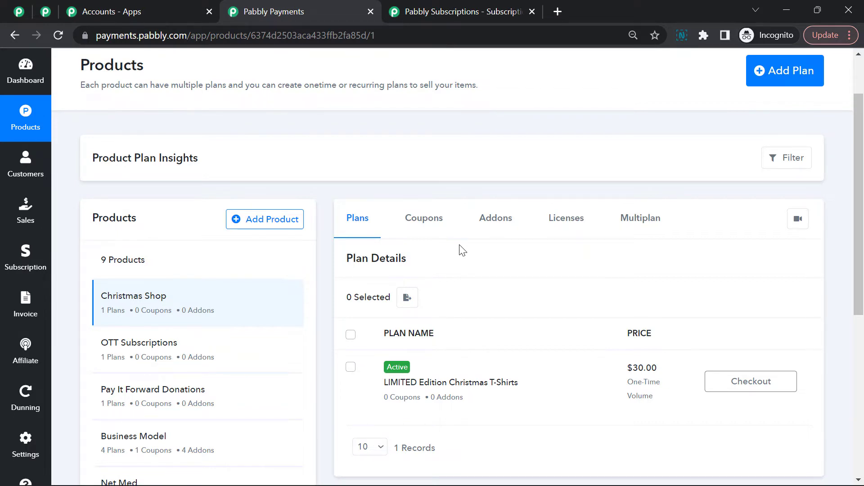
pyautogui.moveTo(292, 301)
pyautogui.moveTo(627, 352)
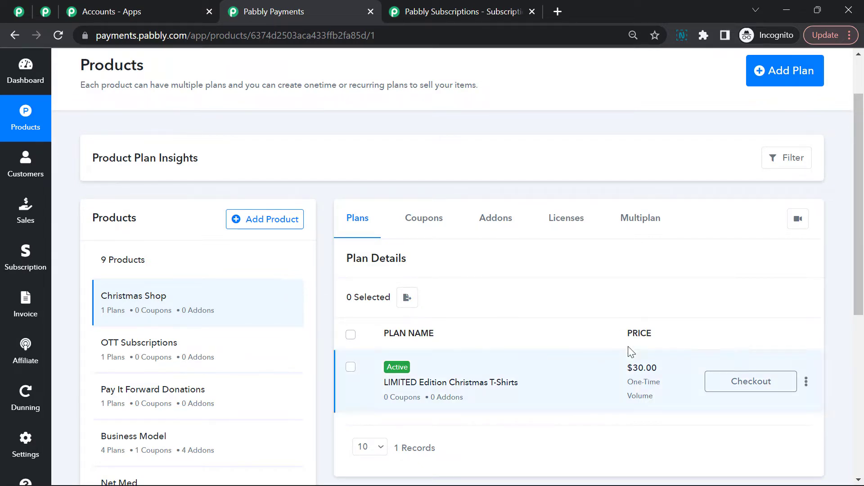
pyautogui.click(806, 383)
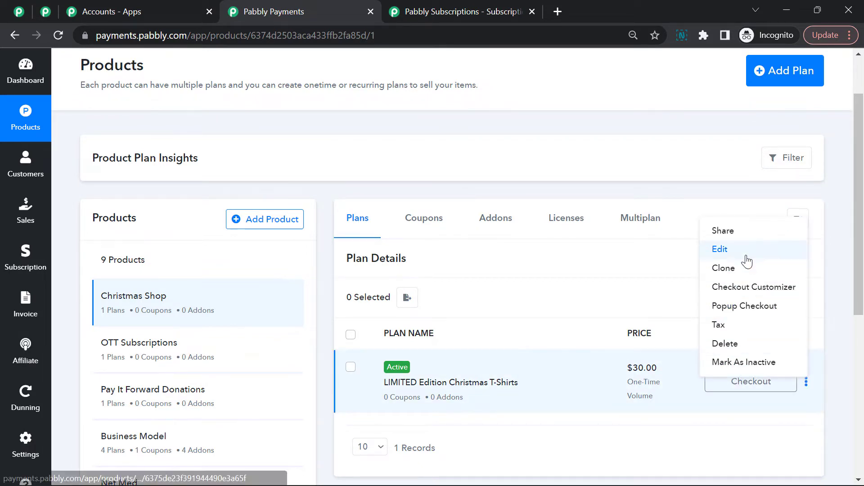
# - Edit the Christmas T-Shirts plan and keep Volume as its pricing type in the Pricing section
pyautogui.click(720, 250)
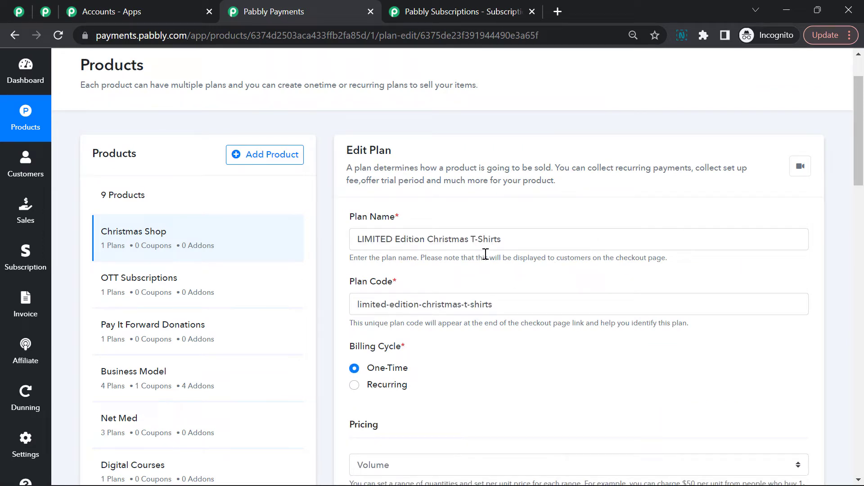
pyautogui.scroll(-1, 484, 255)
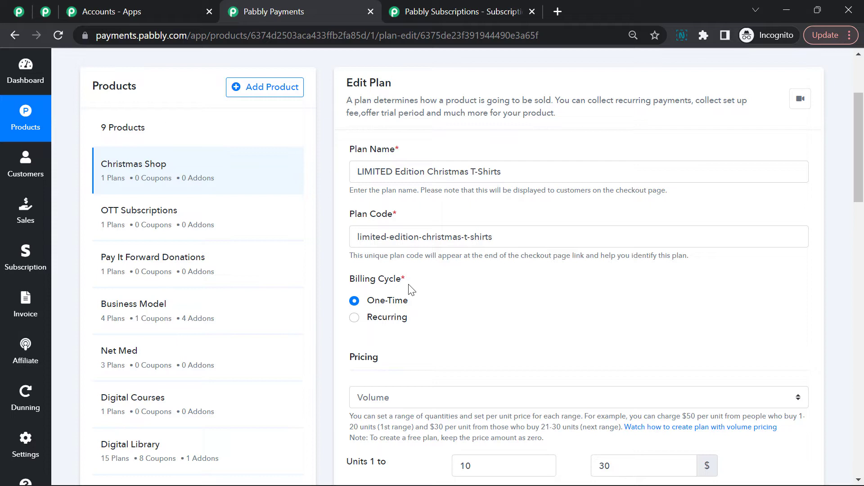
pyautogui.scroll(-1, 410, 290)
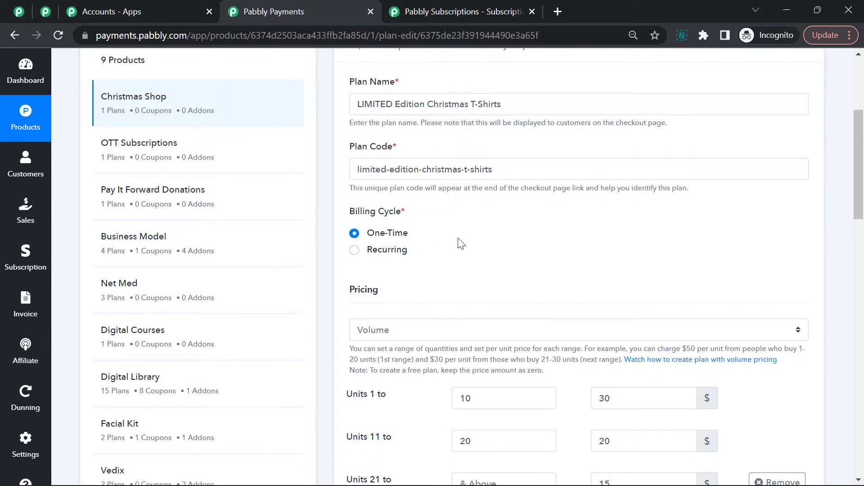
pyautogui.scroll(-1, 460, 243)
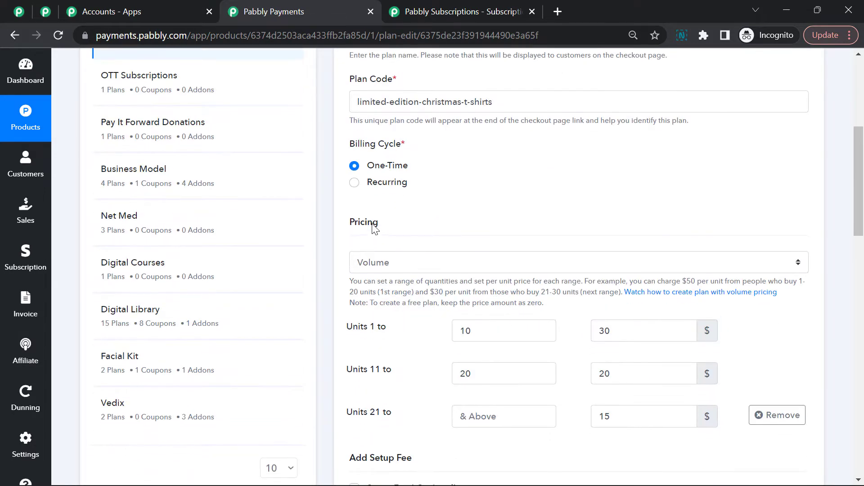
pyautogui.click(446, 266)
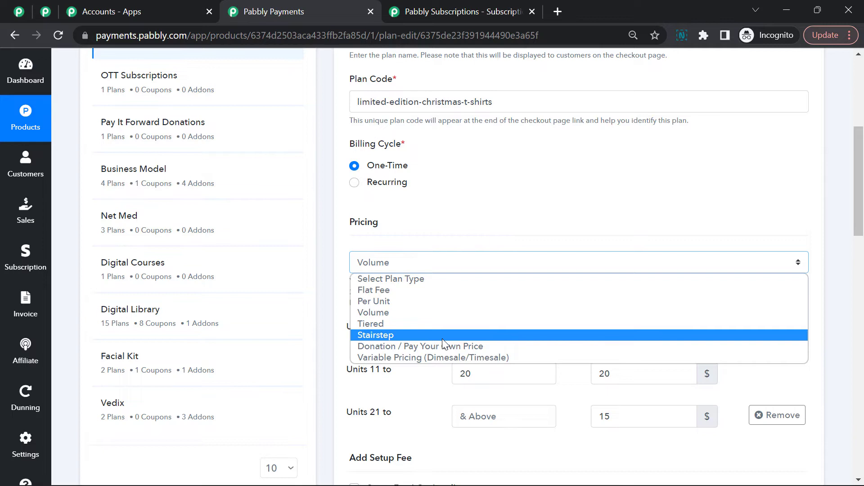
pyautogui.click(389, 314)
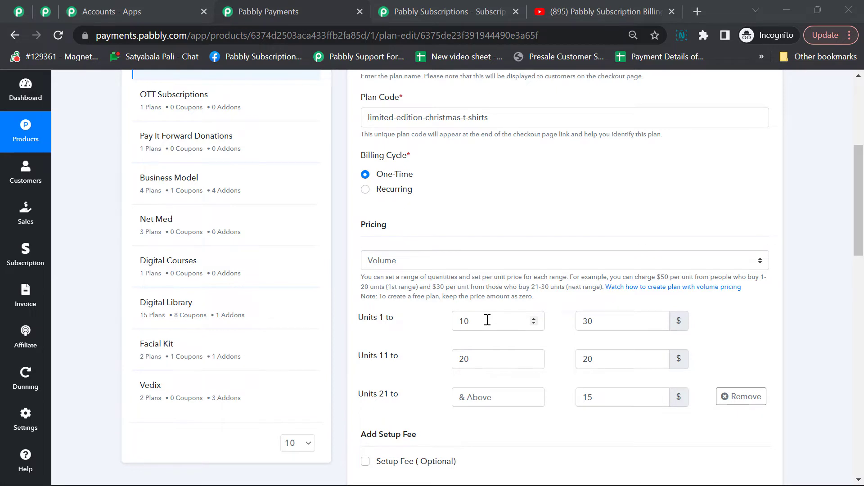
pyautogui.scroll(-6, 487, 319)
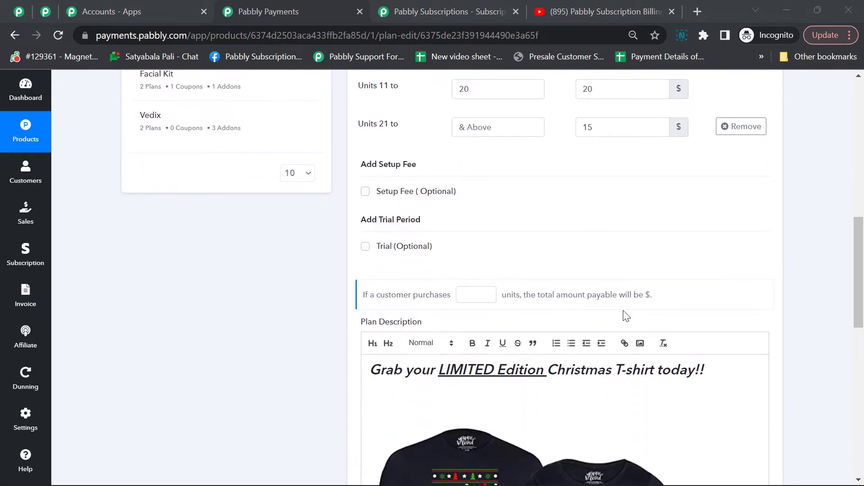
pyautogui.click(366, 191)
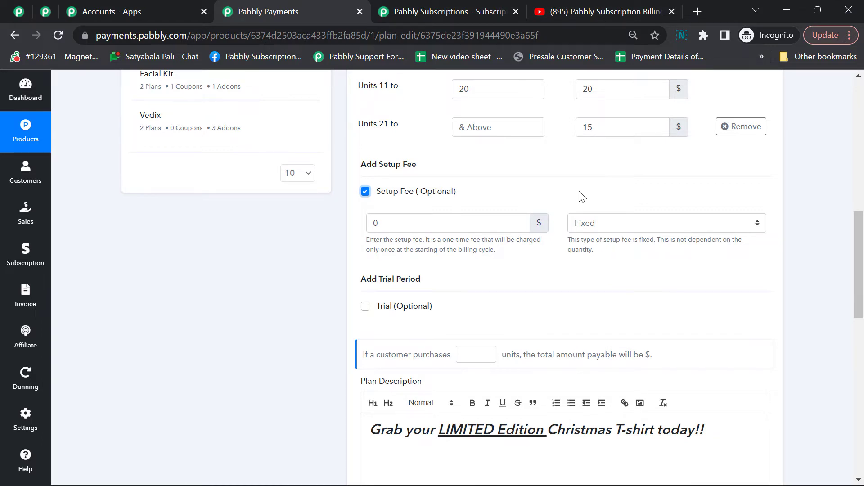
pyautogui.click(366, 192)
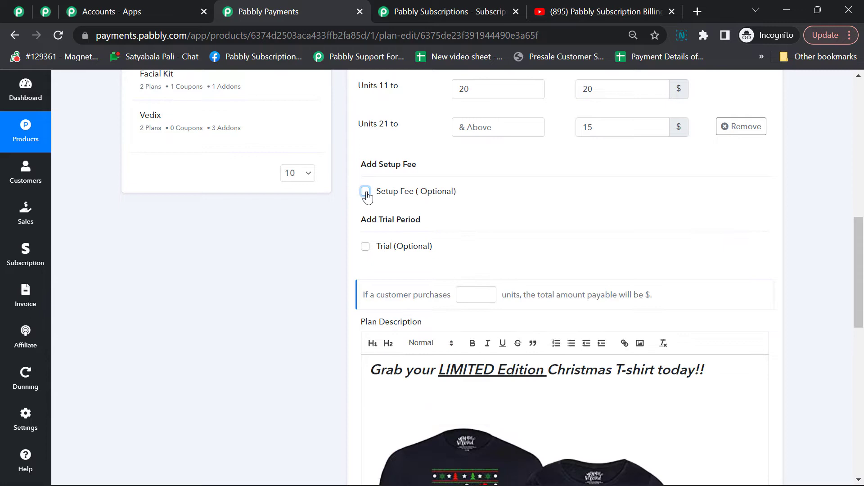
pyautogui.click(366, 248)
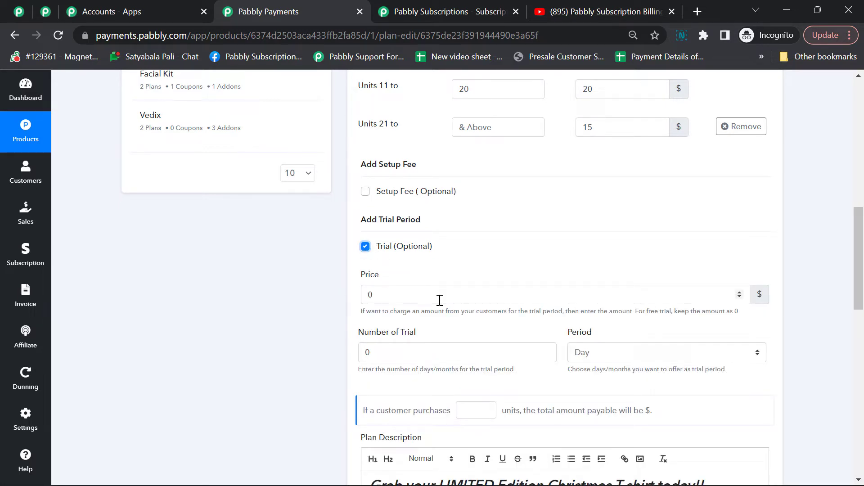
pyautogui.click(366, 248)
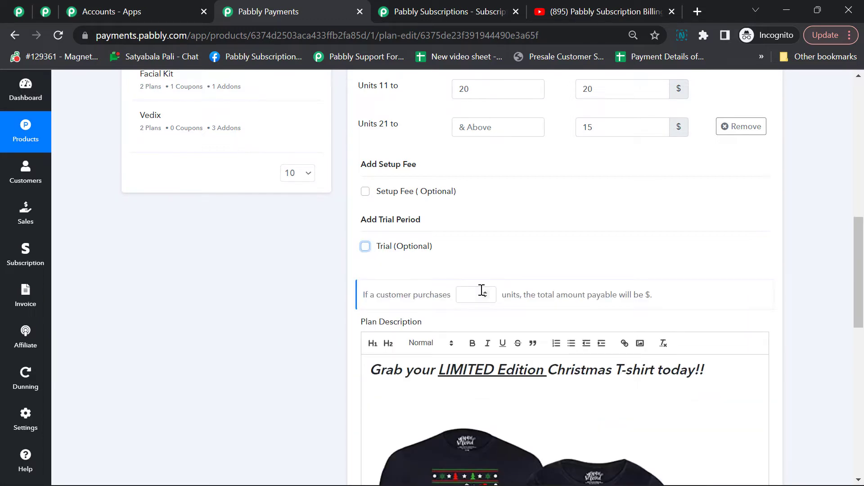
pyautogui.scroll(-2, 482, 290)
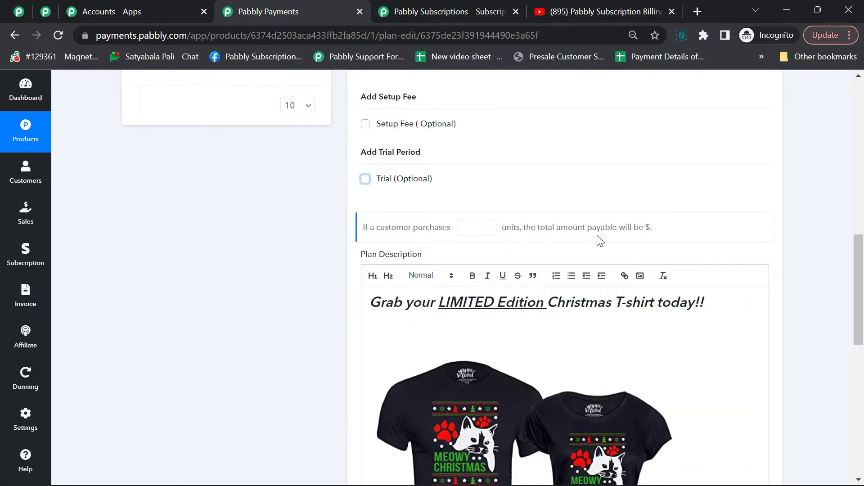
pyautogui.scroll(3, 642, 236)
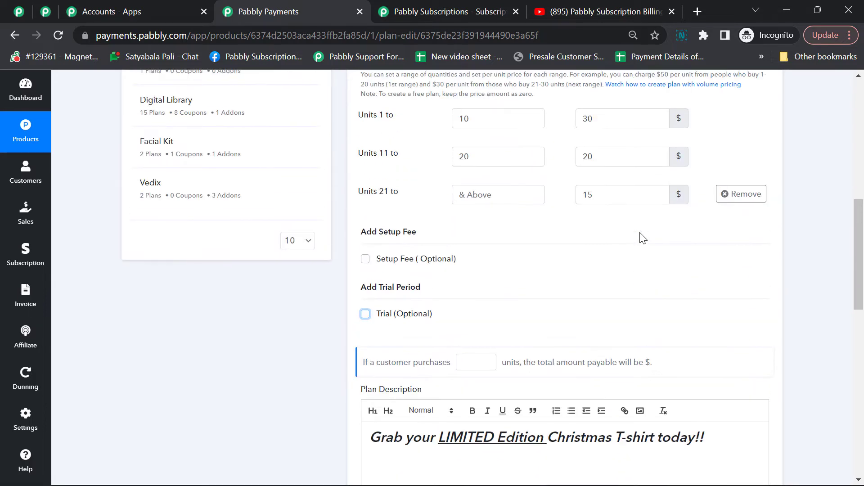
# - Preview a 12-unit purchase totalling $240.00, then select text in the Plan Description
pyautogui.click(466, 362)
pyautogui.write('12')
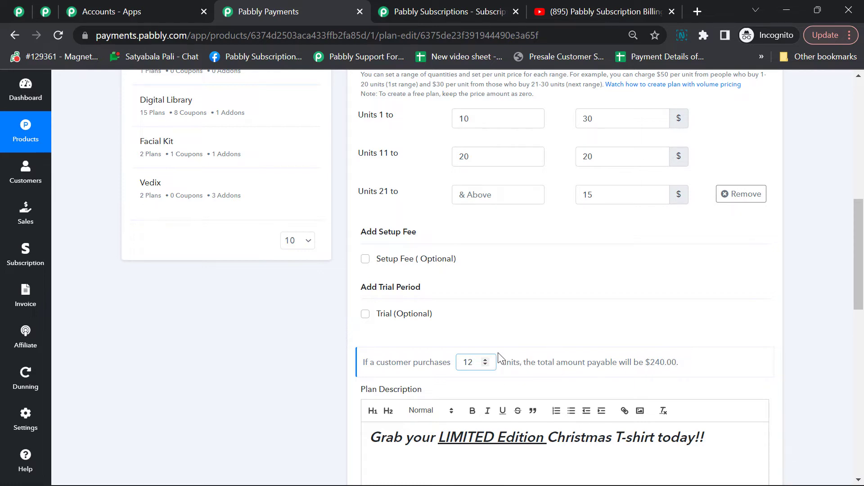
pyautogui.scroll(-6, 590, 301)
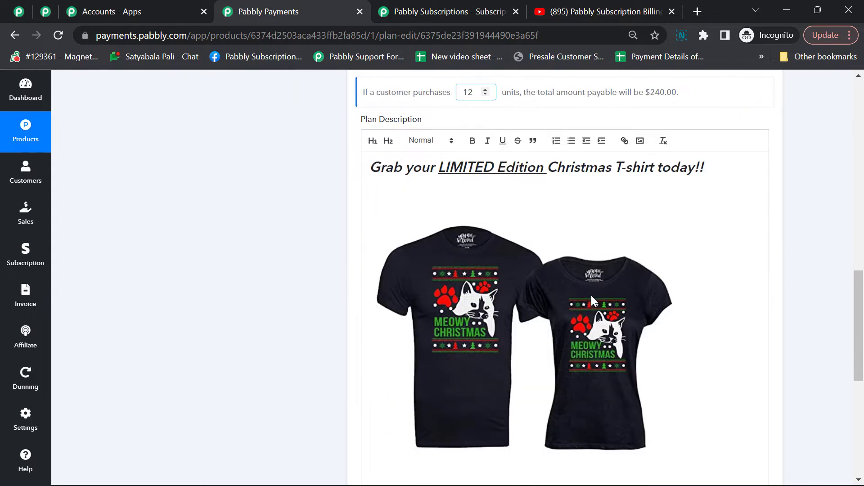
pyautogui.click(692, 197)
pyautogui.moveTo(423, 121); pyautogui.dragTo(360, 119)
# - Move from the Plan Description down to the plan's Payment Gateway section
pyautogui.click(733, 183)
pyautogui.scroll(-5, 612, 222)
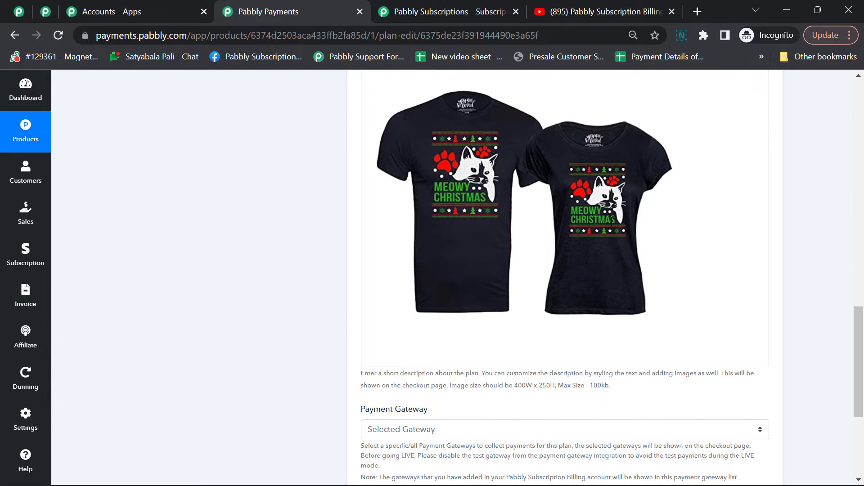
pyautogui.scroll(5, 612, 222)
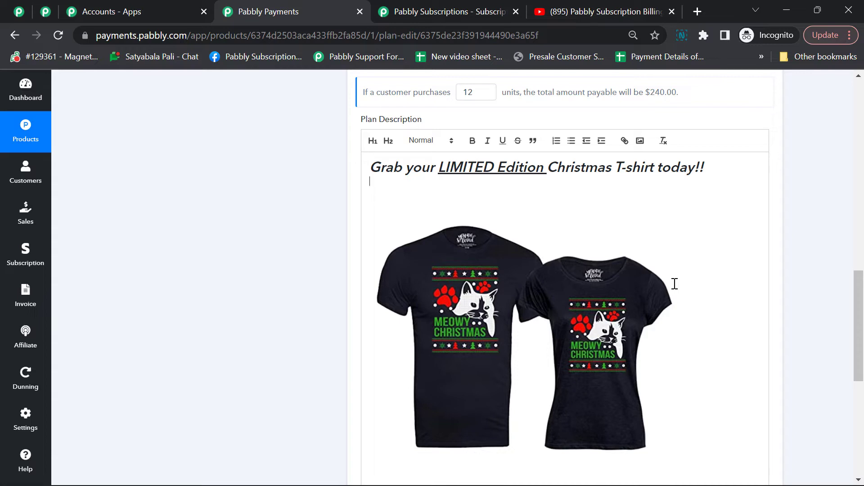
pyautogui.scroll(-5, 570, 270)
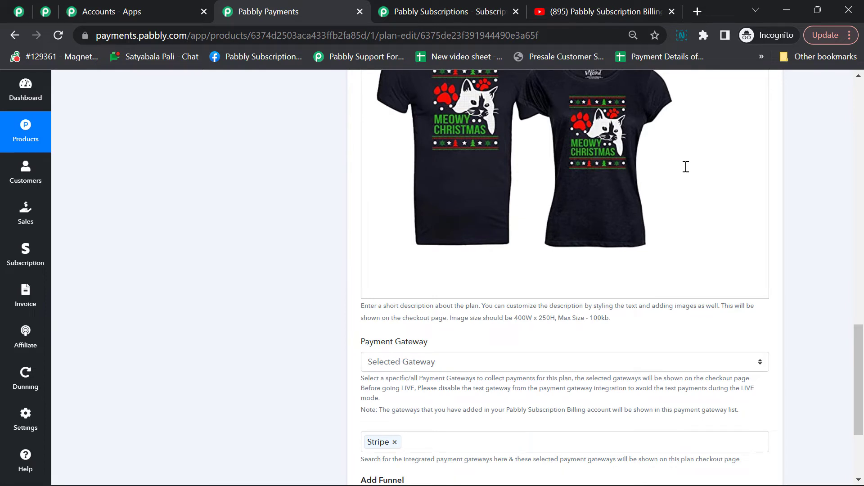
pyautogui.scroll(3, 555, 241)
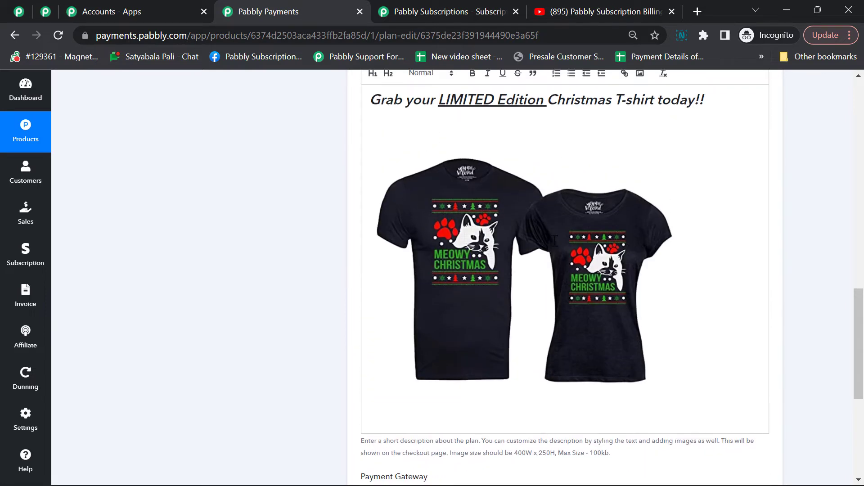
pyautogui.scroll(2, 538, 192)
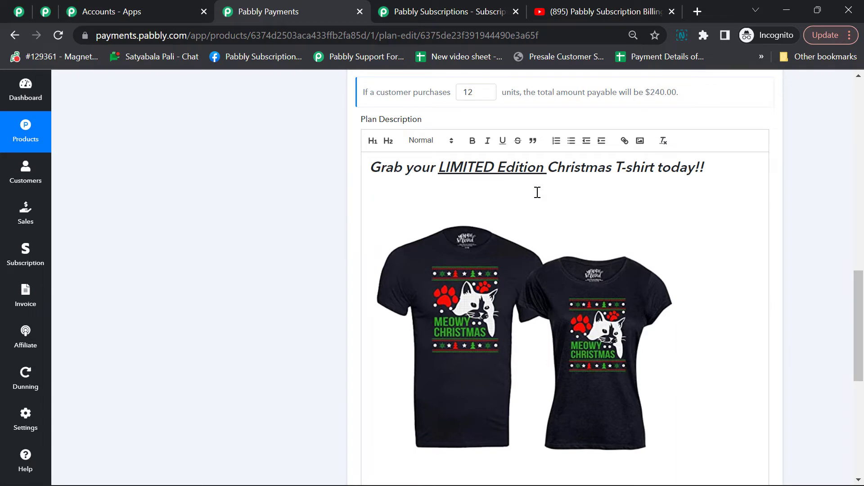
pyautogui.scroll(-6, 538, 192)
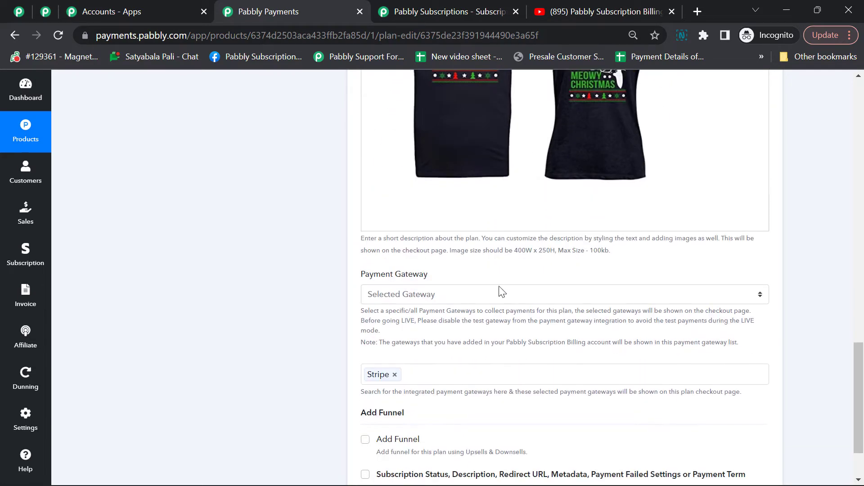
pyautogui.scroll(-2, 480, 307)
# - Keep the payment gateway mode as Selected Gateway with only Stripe chosen
pyautogui.click(509, 220)
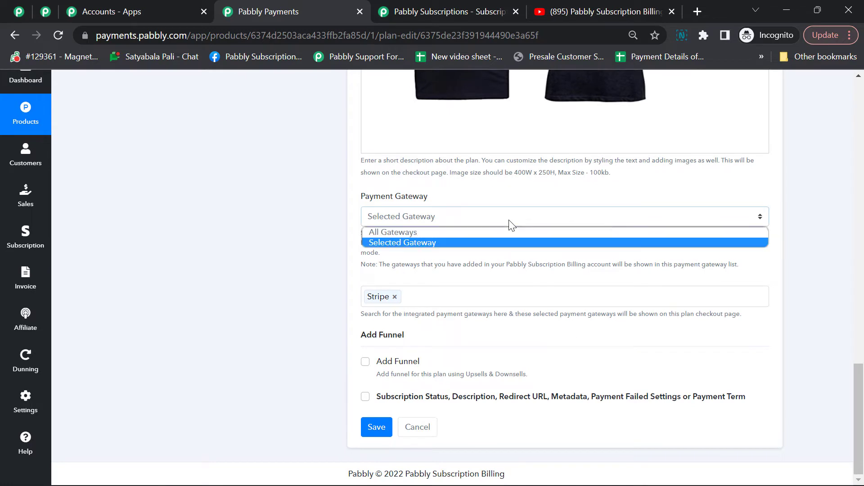
pyautogui.click(487, 242)
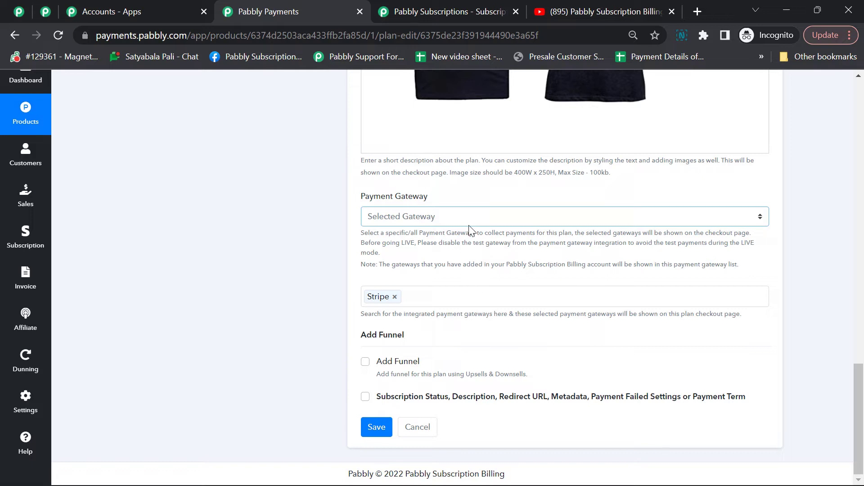
pyautogui.click(432, 298)
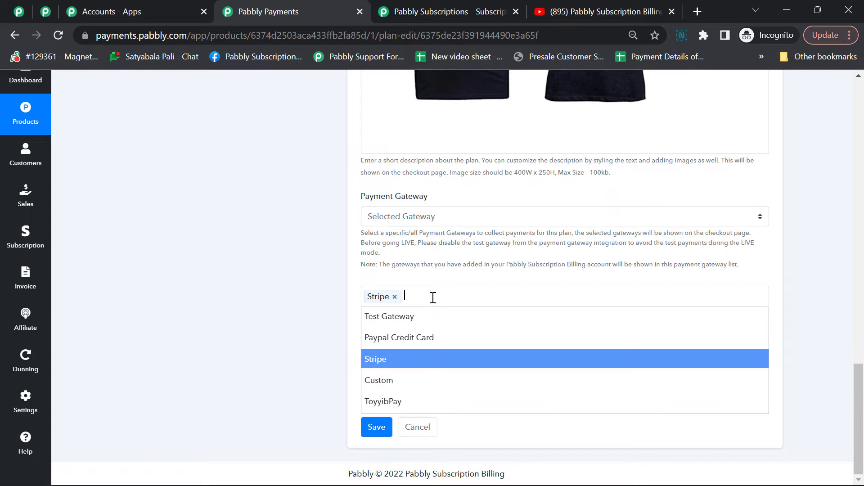
pyautogui.click(435, 297)
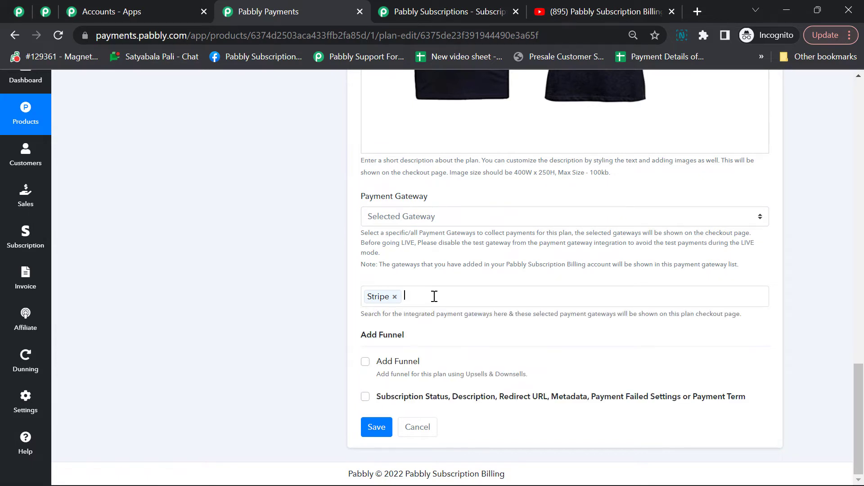
# - Try the upsell/downsell funnel and extra plan settings toggles, leaving both off
pyautogui.click(365, 363)
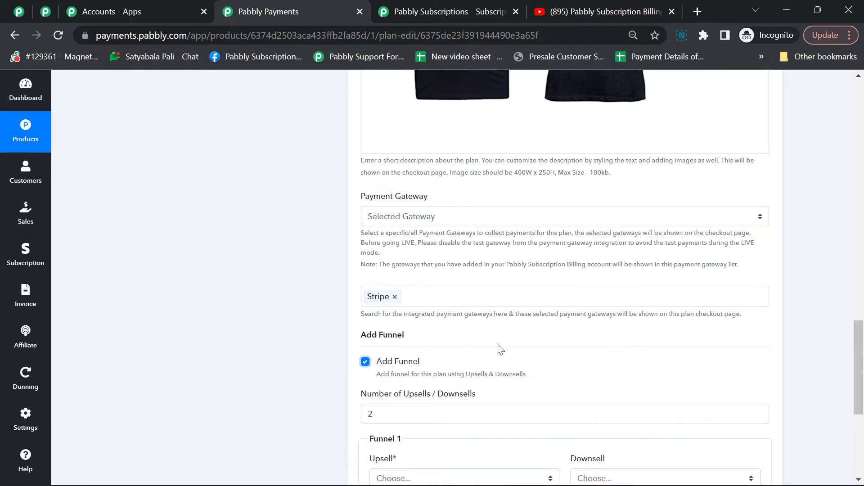
pyautogui.scroll(-5, 498, 348)
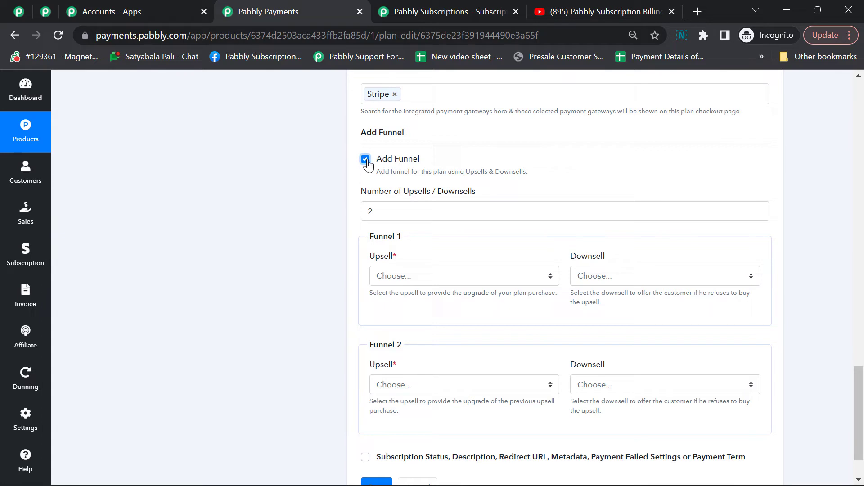
pyautogui.click(365, 160)
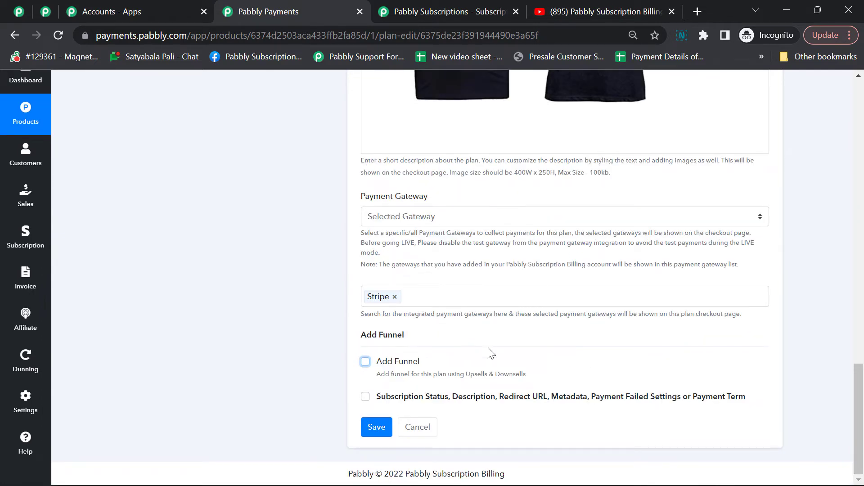
pyautogui.click(365, 397)
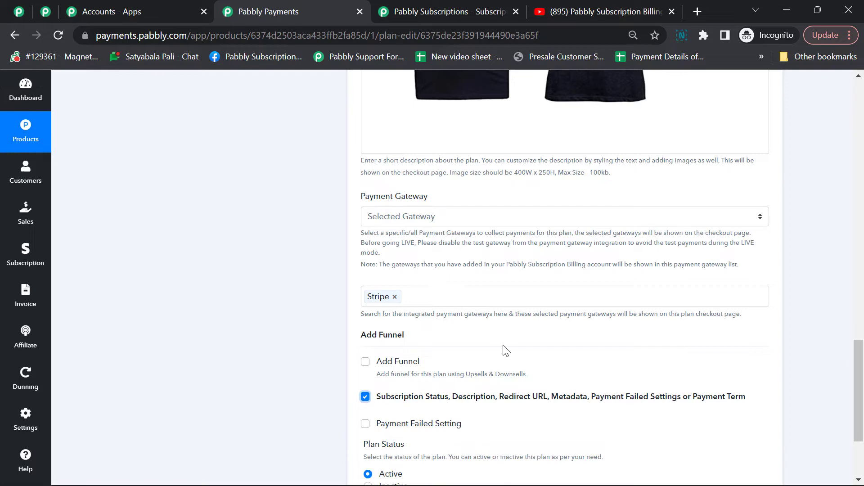
pyautogui.scroll(-3, 503, 347)
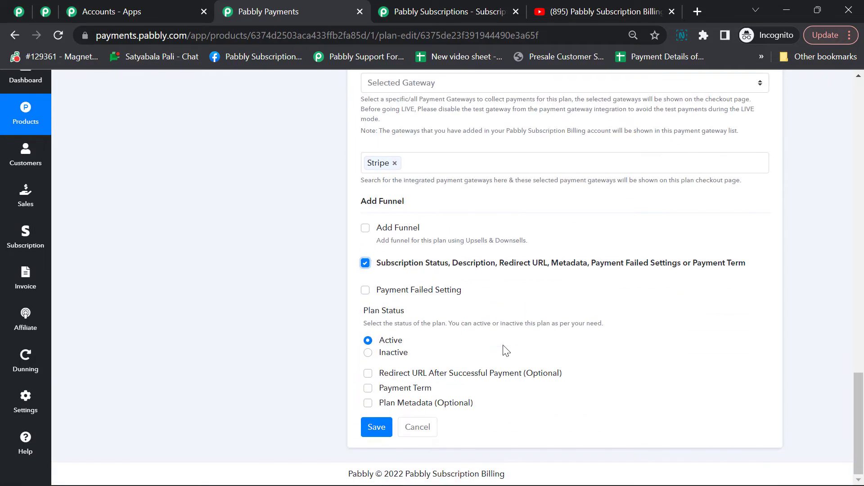
pyautogui.click(365, 263)
# - Save the Christmas T-Shirts plan changes
pyautogui.scroll(20, 575, 292)
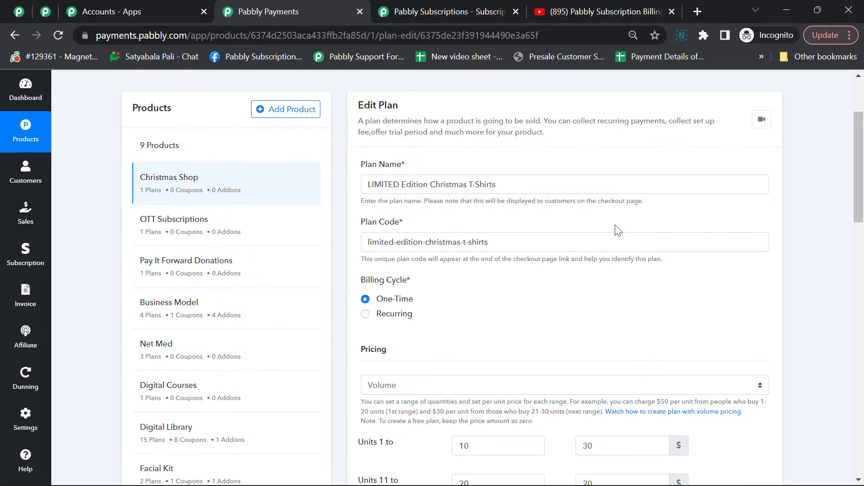
pyautogui.scroll(-15, 617, 231)
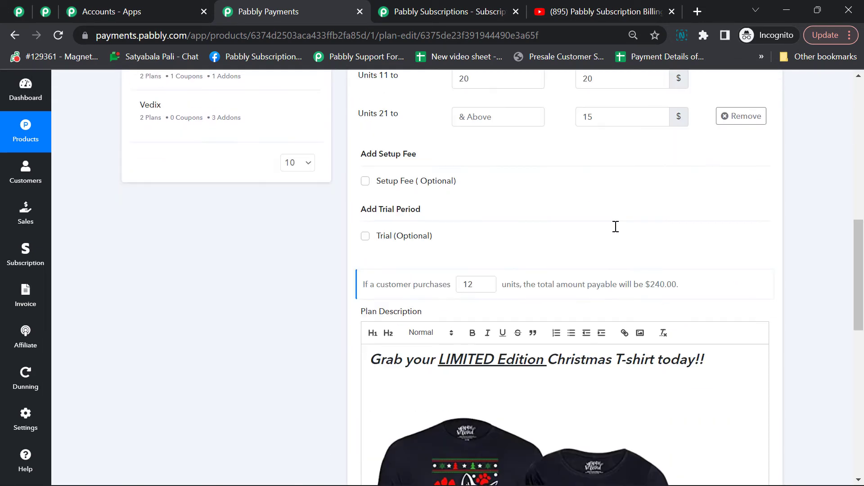
pyautogui.scroll(-2, 618, 231)
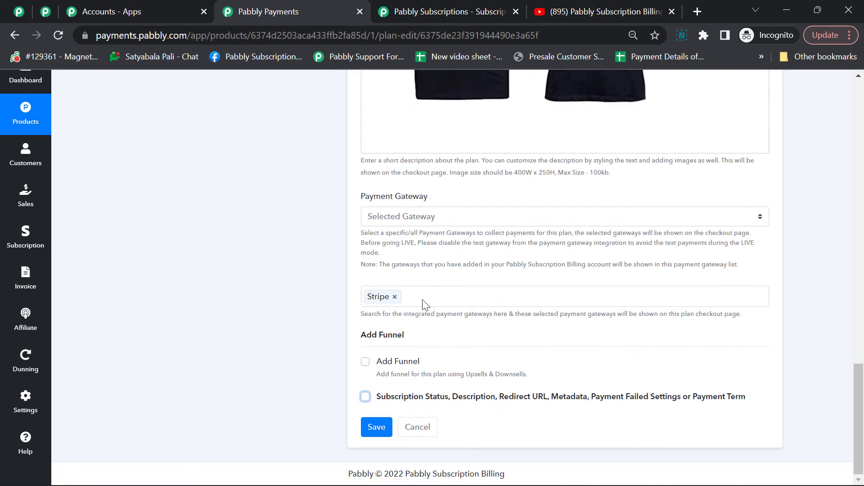
pyautogui.click(376, 427)
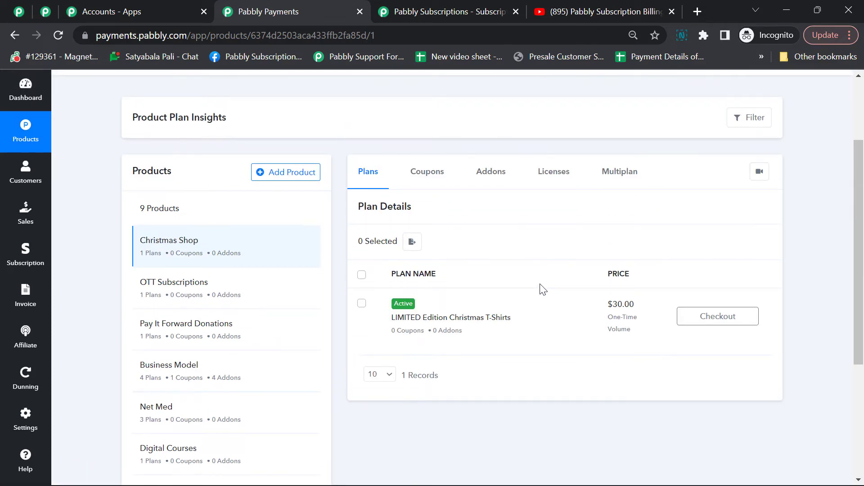
# - Go to Settings > Payment Gateway Integration to view gateways like Stripe, PayPal and Razorpay
pyautogui.scroll(-2, 543, 289)
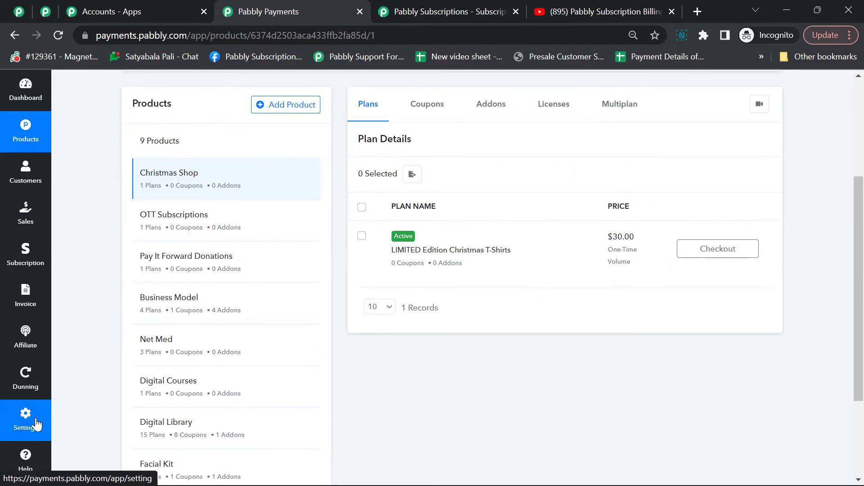
pyautogui.click(13, 428)
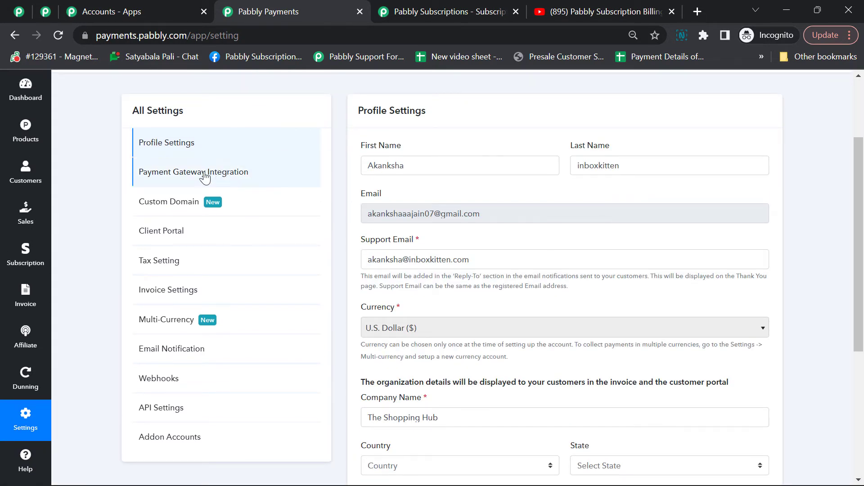
pyautogui.click(257, 173)
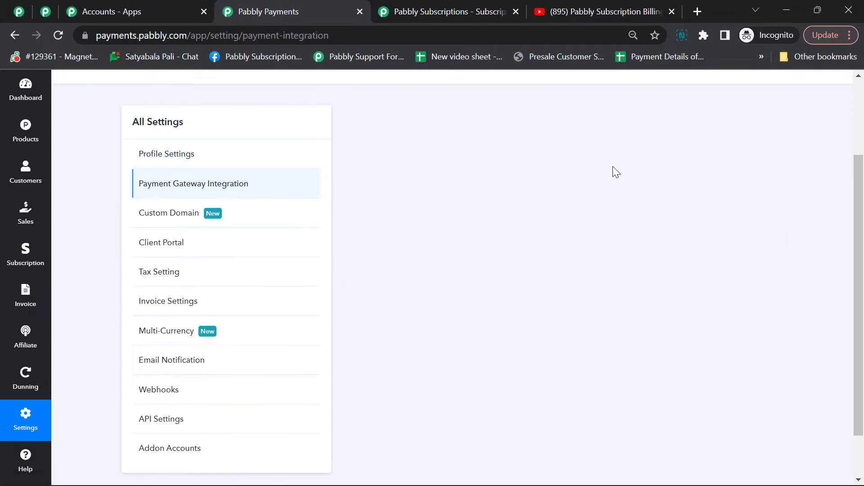
pyautogui.scroll(-13, 602, 216)
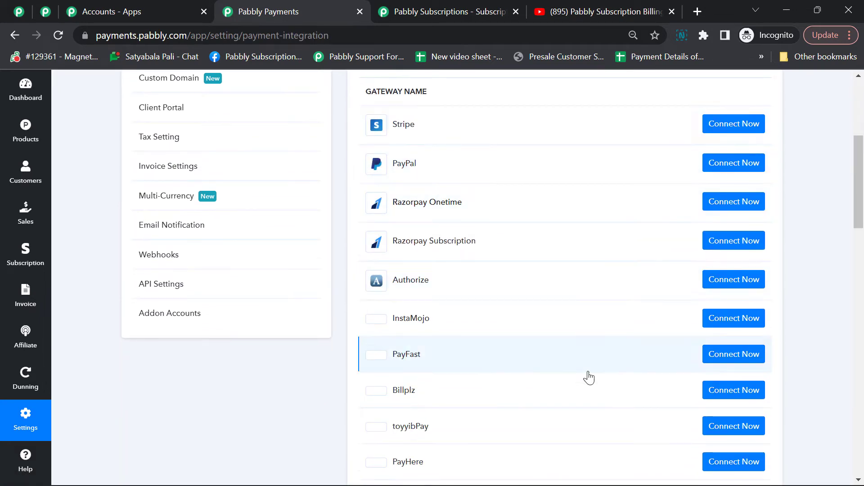
pyautogui.scroll(-12, 601, 371)
pyautogui.scroll(20, 601, 371)
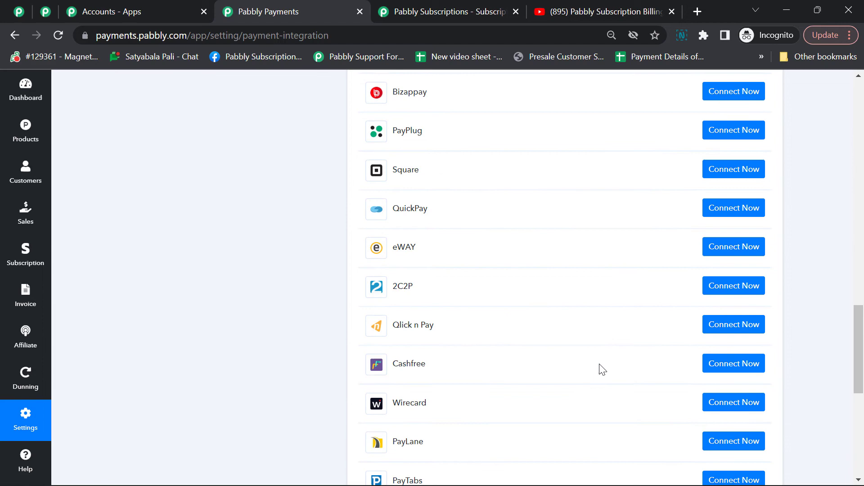
pyautogui.scroll(6, 602, 369)
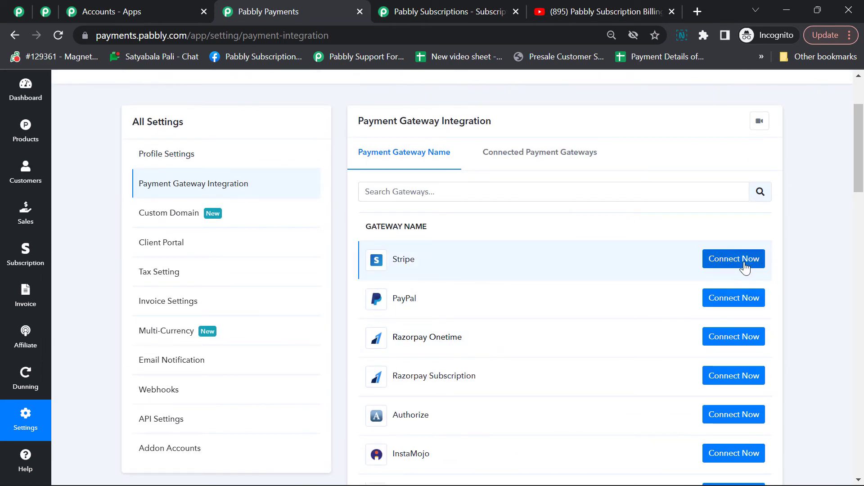
# - Start a new Stripe gateway connection, then cancel it
pyautogui.click(743, 259)
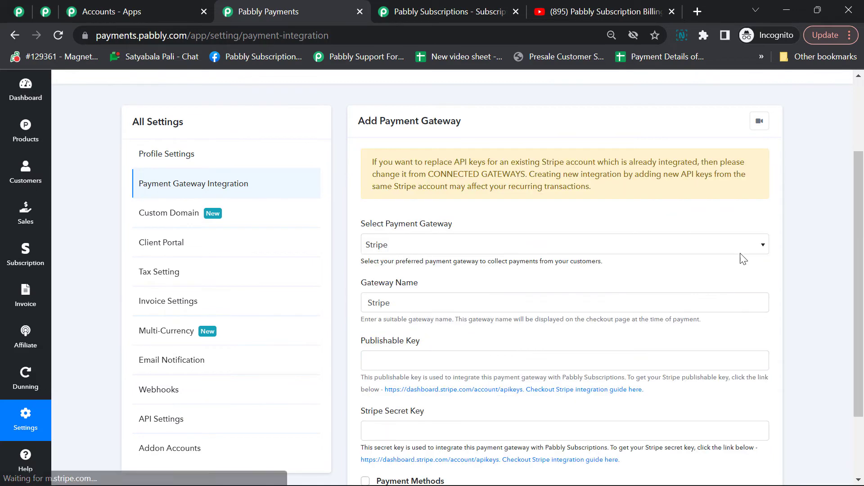
pyautogui.scroll(-2, 547, 263)
pyautogui.scroll(-1, 547, 262)
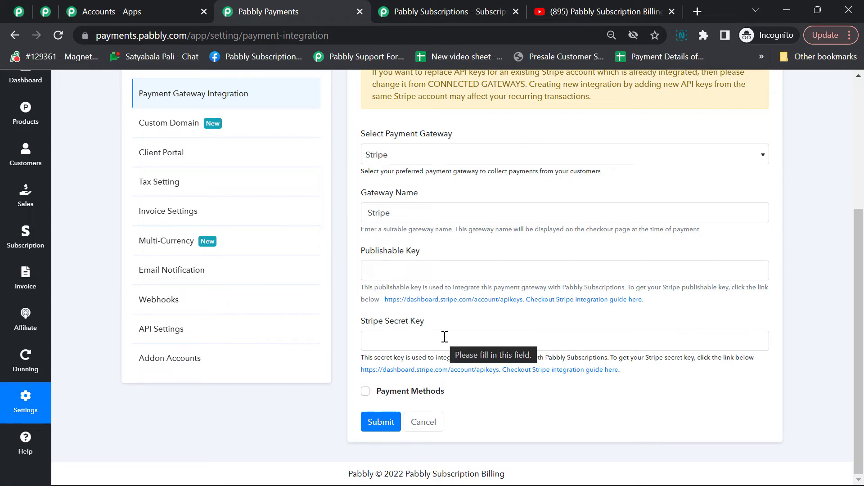
pyautogui.click(421, 422)
# - Show Connected Payment Gateways, confirming Stripe is active in Test/Sandbox mode
pyautogui.scroll(4, 518, 315)
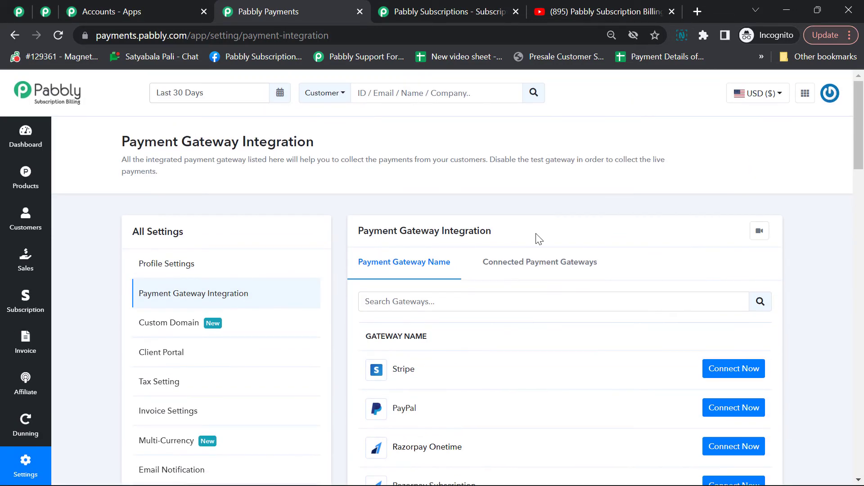
pyautogui.click(539, 269)
pyautogui.scroll(-4, 528, 175)
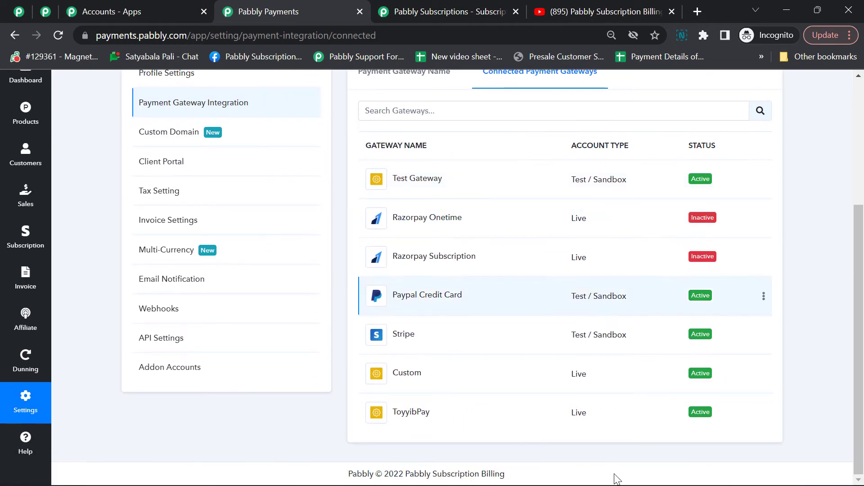
pyautogui.scroll(2, 295, 188)
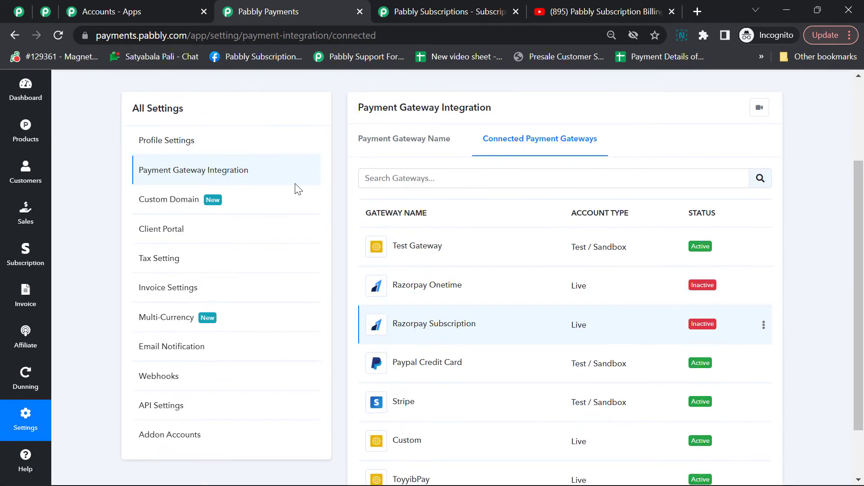
# - Open the Christmas T-Shirts plan's $30.00 checkout page in a new tab, then its options menu
pyautogui.click(27, 134)
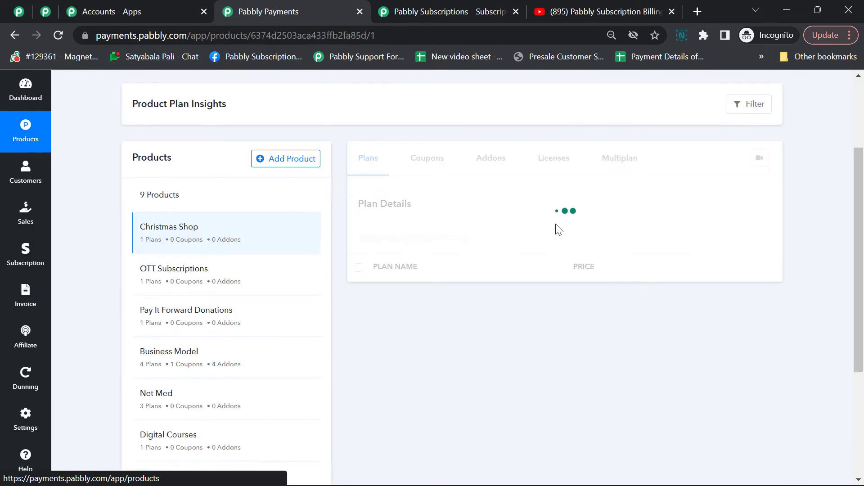
pyautogui.scroll(-2, 557, 231)
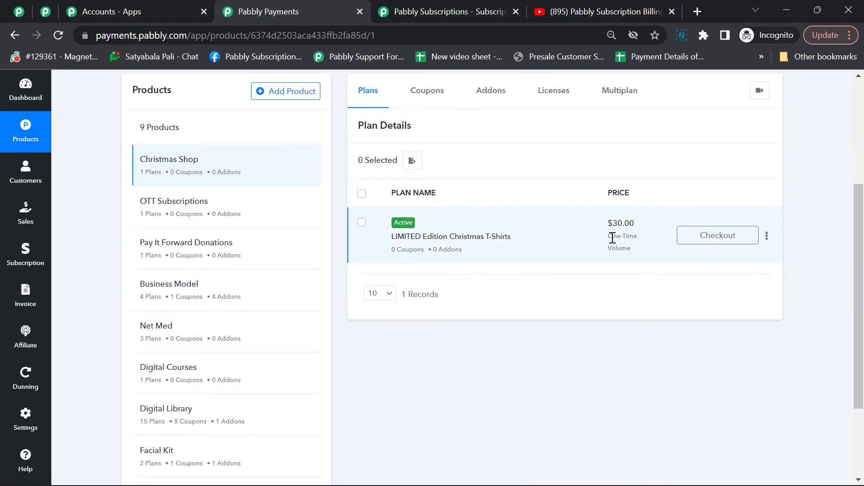
pyautogui.click(720, 236)
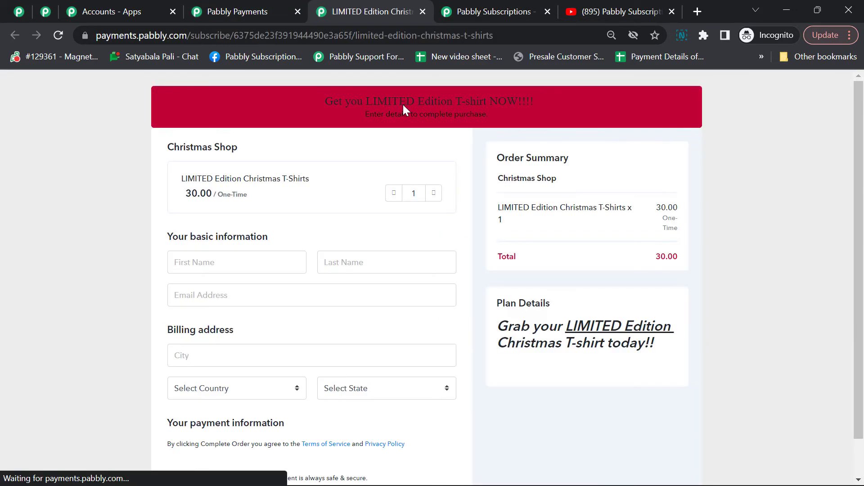
pyautogui.scroll(-3, 414, 180)
pyautogui.scroll(2, 415, 180)
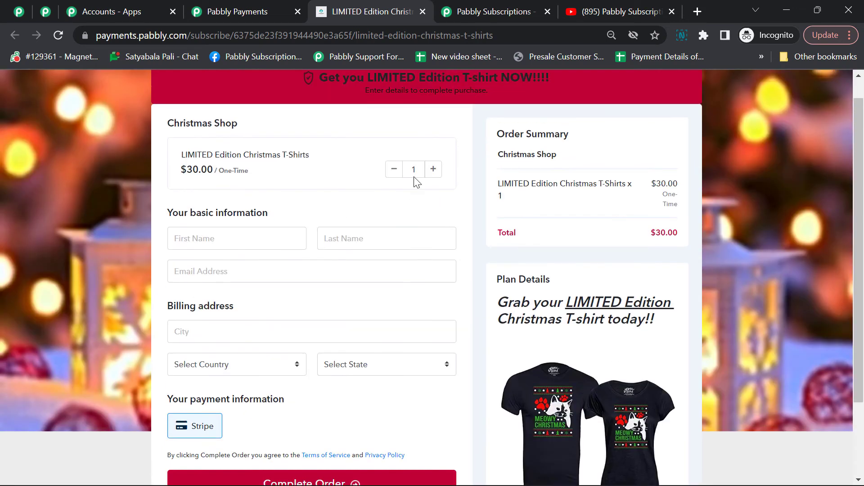
pyautogui.scroll(1, 416, 181)
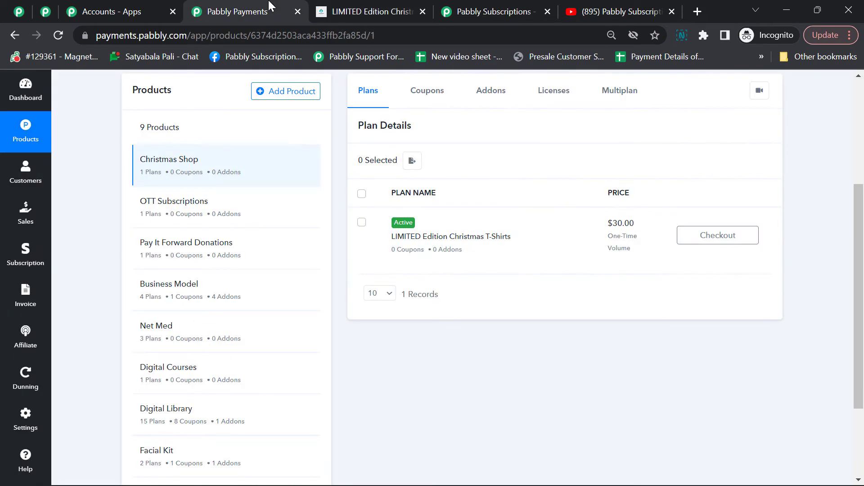
pyautogui.click(271, 7)
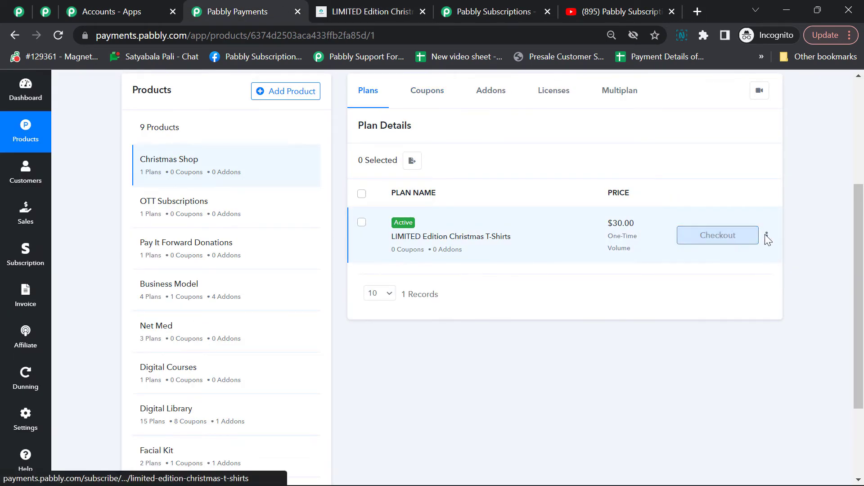
pyautogui.click(766, 236)
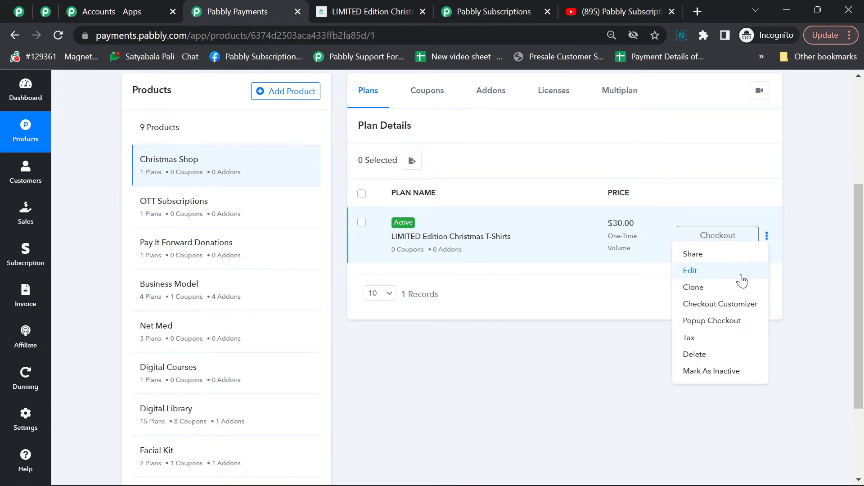
# - Open the plan's Checkout Customizer preview, then return to the live checkout tab
pyautogui.click(730, 310)
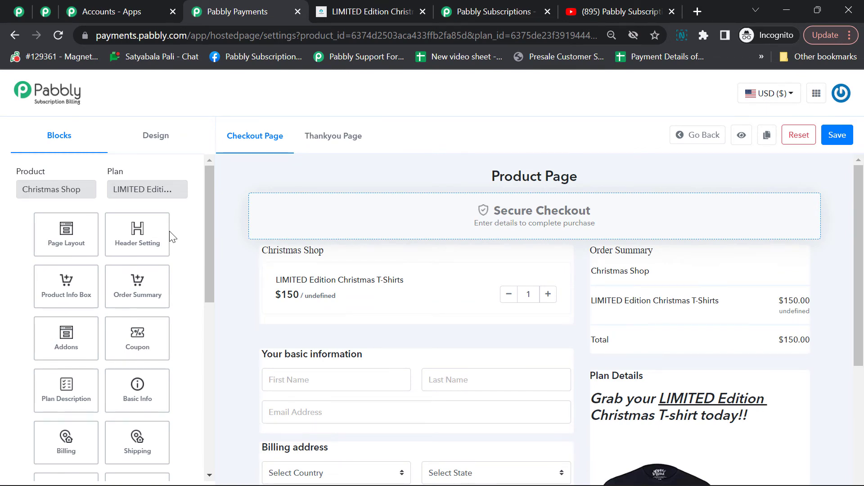
pyautogui.scroll(-2, 169, 231)
pyautogui.scroll(-5, 399, 276)
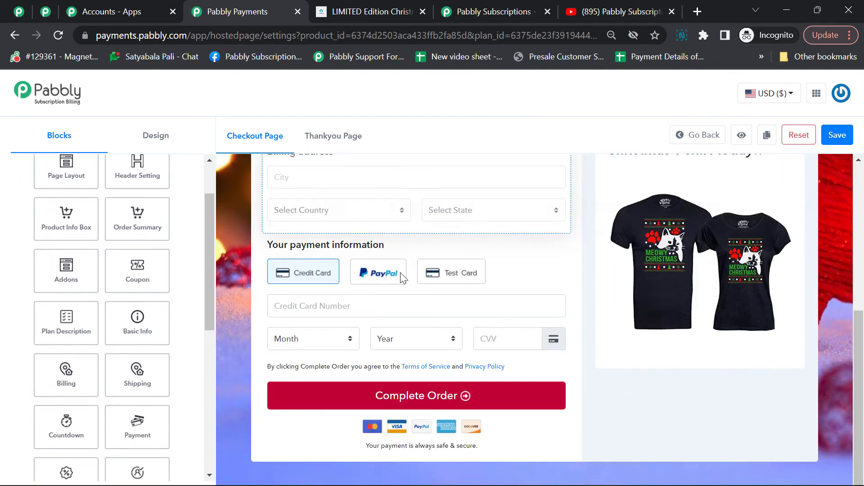
pyautogui.scroll(2, 173, 254)
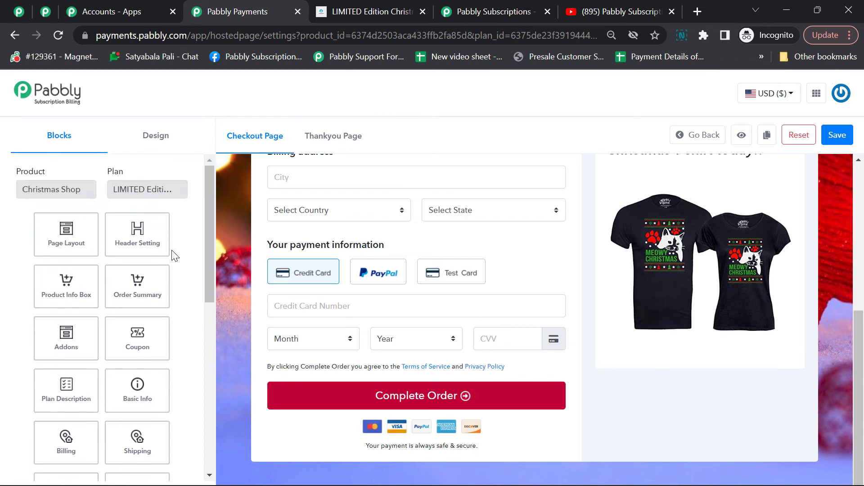
pyautogui.scroll(5, 293, 248)
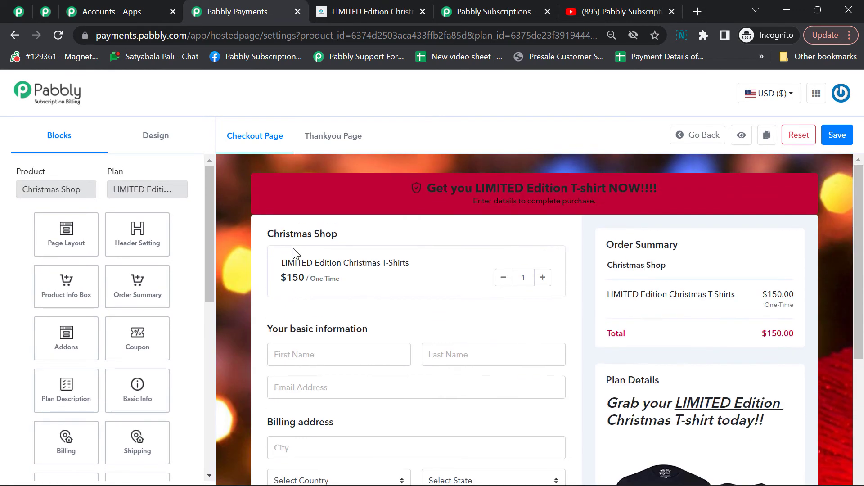
pyautogui.click(383, 7)
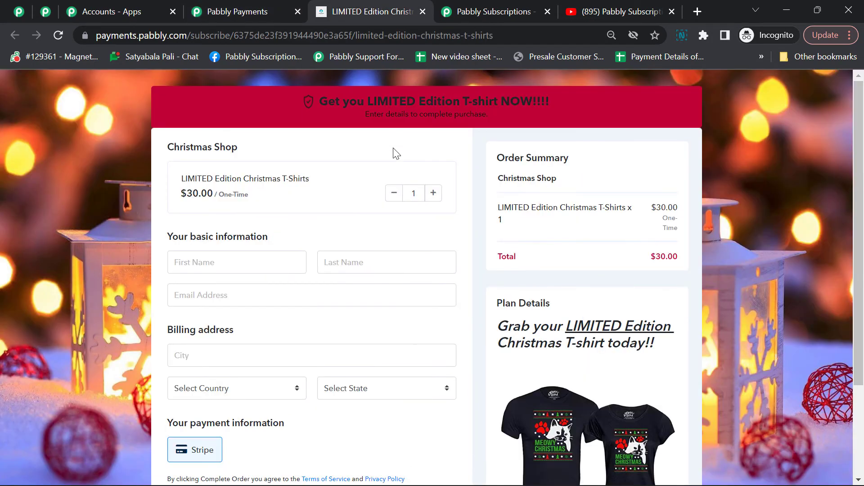
# - Raise the T-shirt quantity to 10 and check the $300.00 order summary price
pyautogui.scroll(-2, 396, 153)
pyautogui.scroll(2, 396, 153)
pyautogui.click(434, 195)
pyautogui.click(433, 194)
pyautogui.click(433, 194)
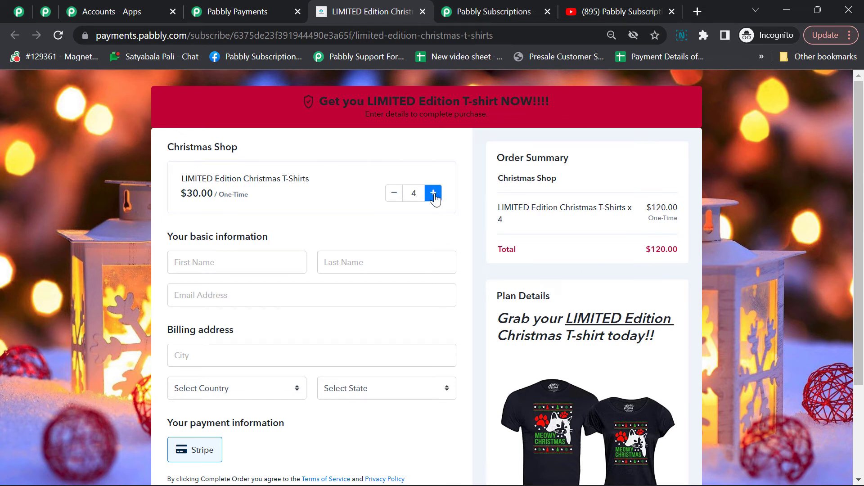
pyautogui.click(434, 194)
pyautogui.click(434, 193)
pyautogui.click(433, 194)
pyautogui.click(434, 194)
pyautogui.click(434, 195)
pyautogui.click(434, 194)
pyautogui.moveTo(647, 208); pyautogui.dragTo(683, 217)
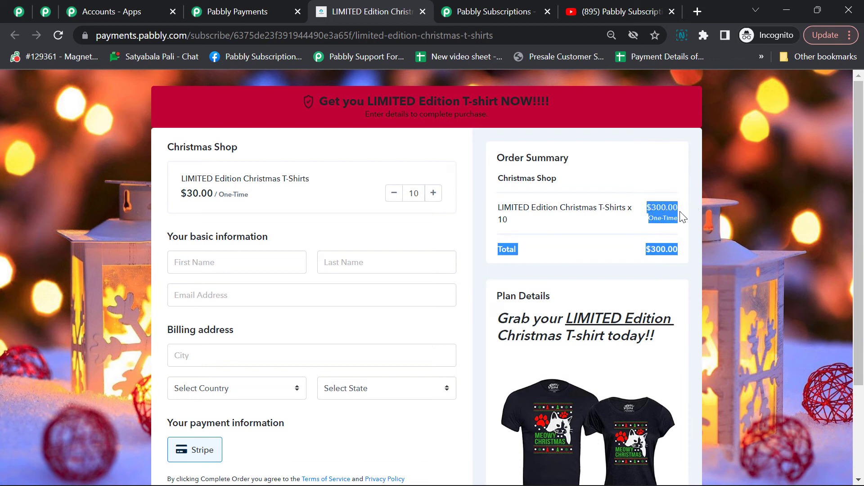
# - Increase the quantity to 11 so the cheaper tier gives a $220.00 total
pyautogui.click(434, 193)
pyautogui.click(456, 189)
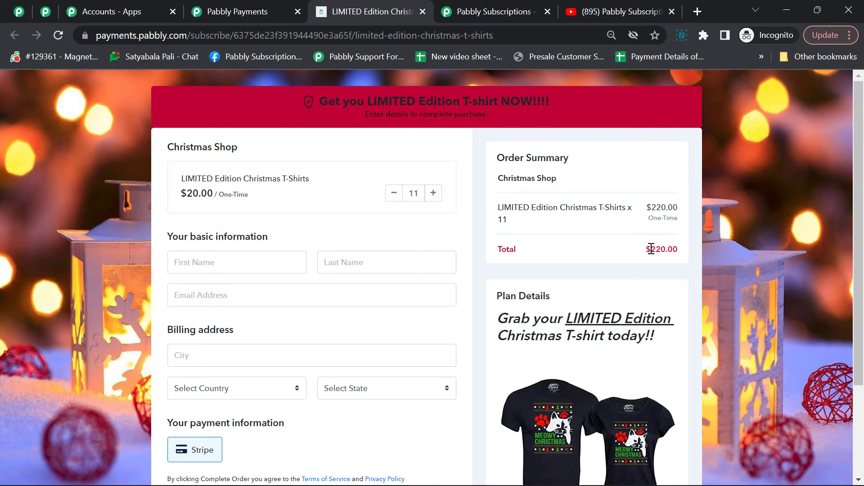
pyautogui.moveTo(651, 249); pyautogui.dragTo(676, 249)
pyautogui.scroll(-3, 398, 216)
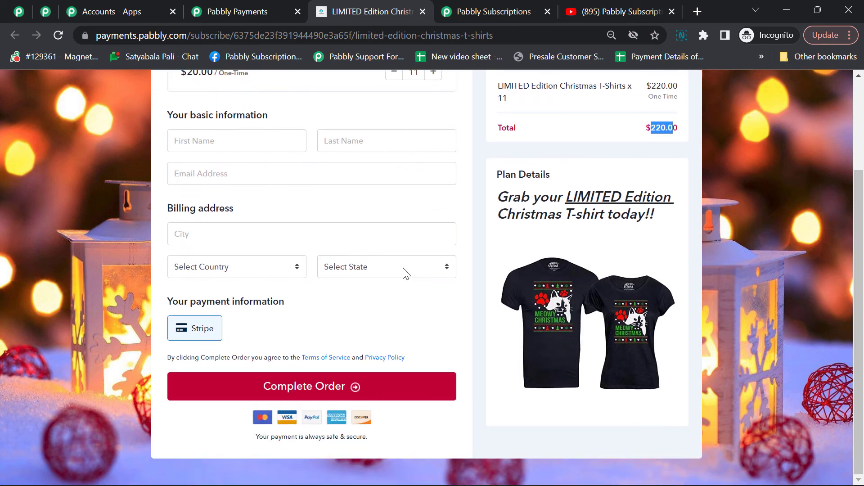
pyautogui.scroll(3, 406, 273)
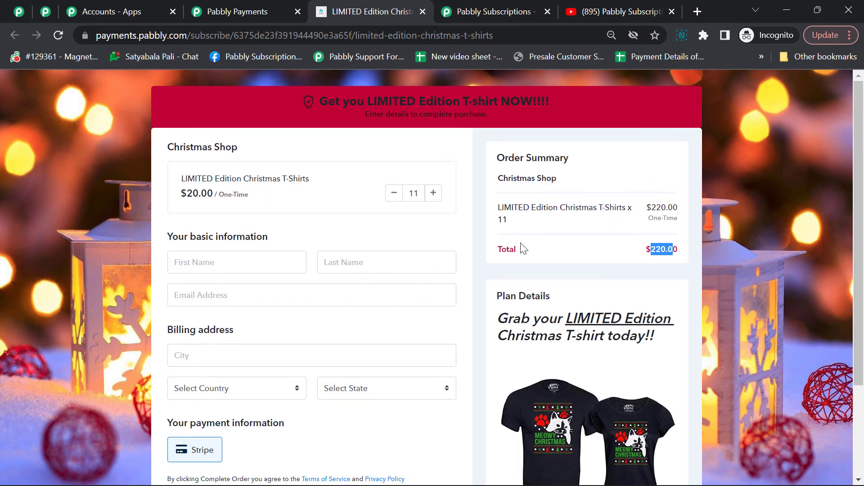
pyautogui.scroll(-2, 314, 265)
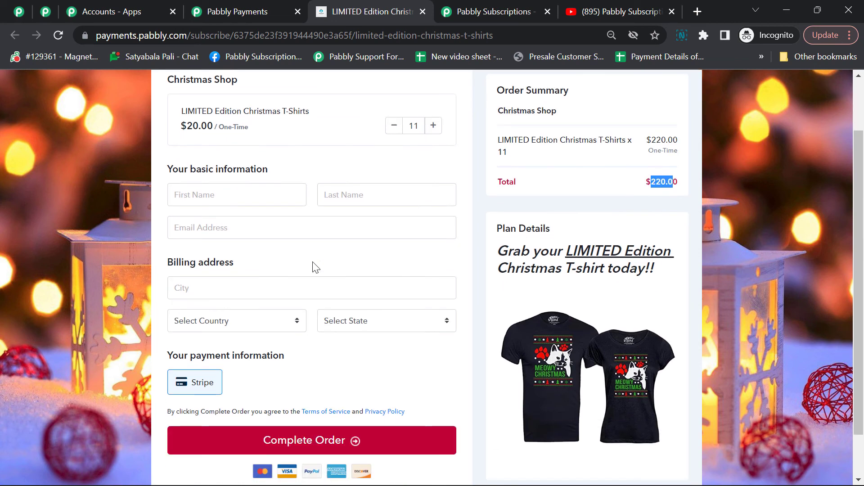
# - Autofill the buyer's details from the saved browser entry and complete the order with 12% GST, totalling $246.40
pyautogui.click(246, 195)
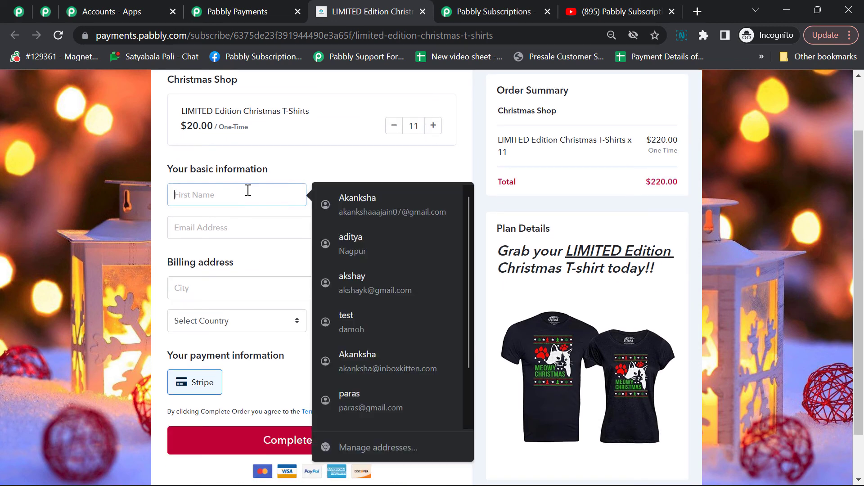
pyautogui.click(378, 282)
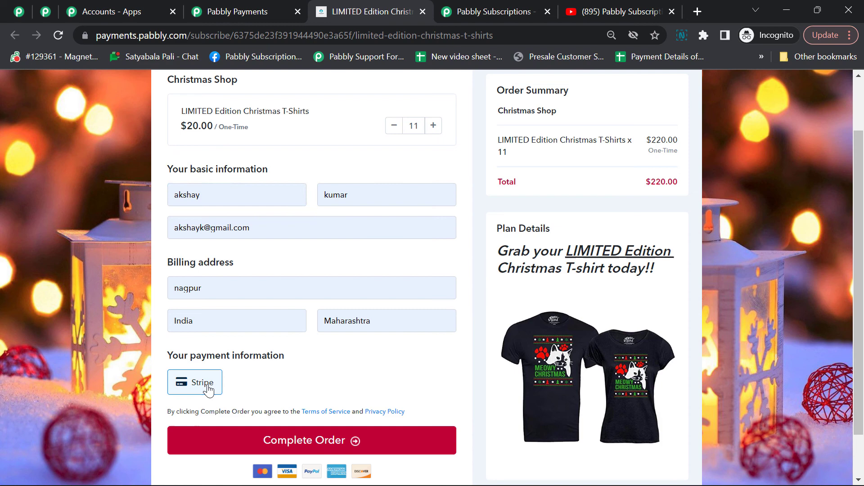
pyautogui.scroll(-1, 413, 370)
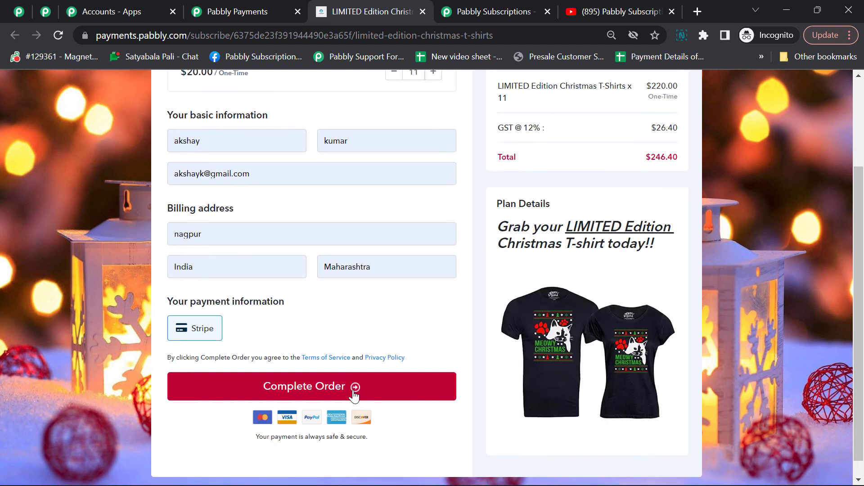
pyautogui.click(354, 391)
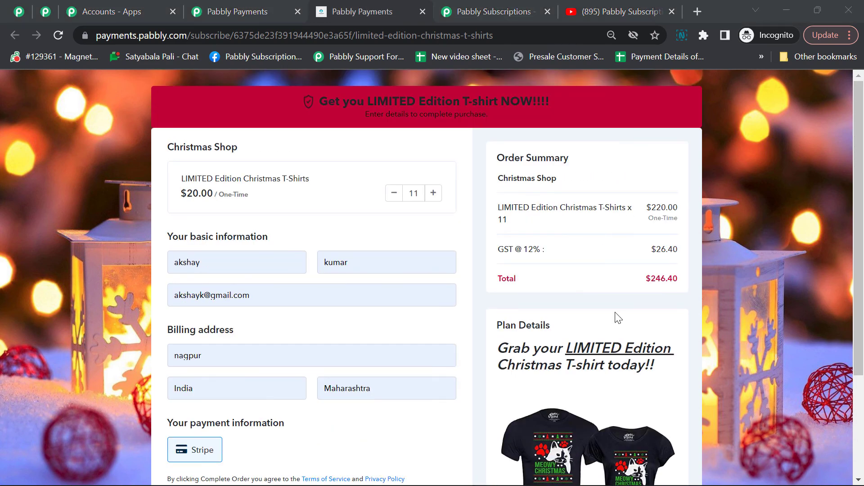